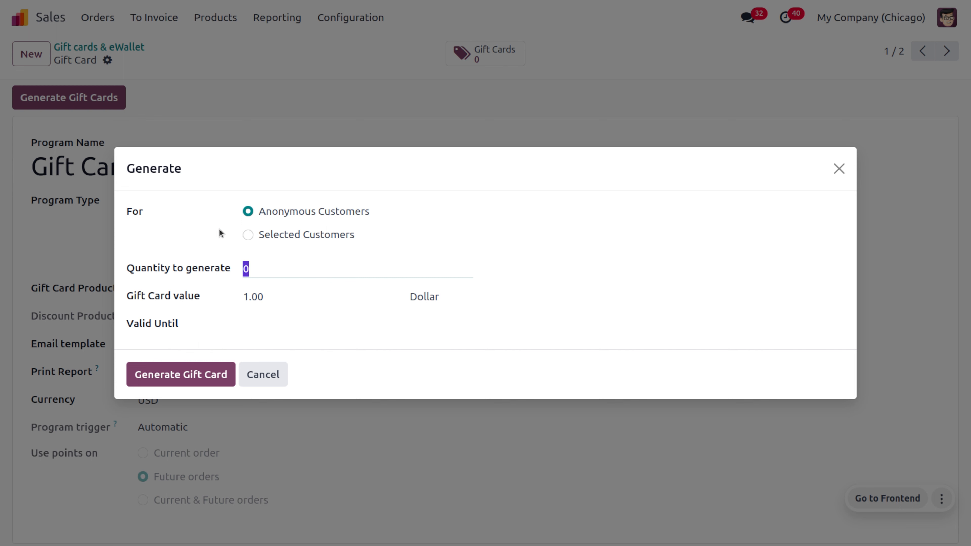
Set the gift card generation to Selected Customers and add the recipient customer, leaving the customer tags empty
left_click(247, 234)
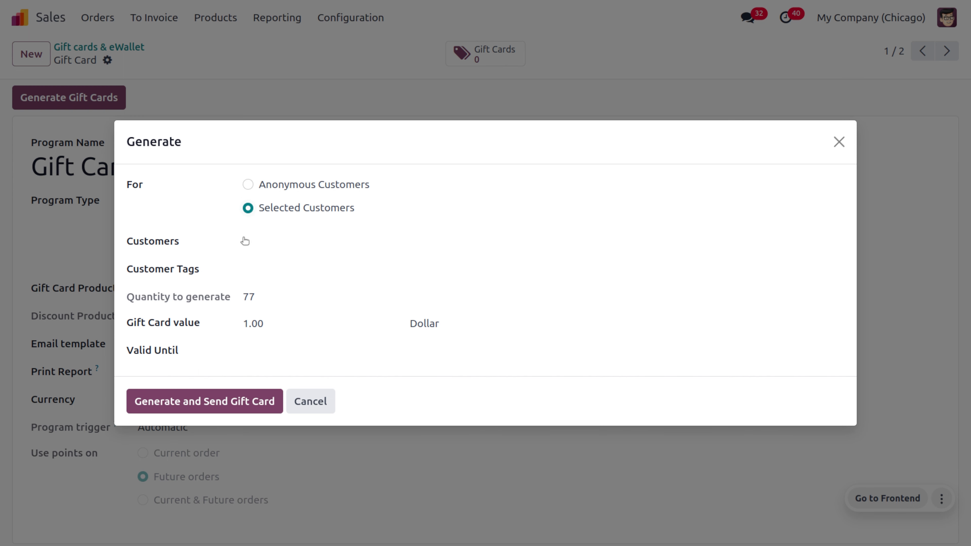
left_click(309, 242)
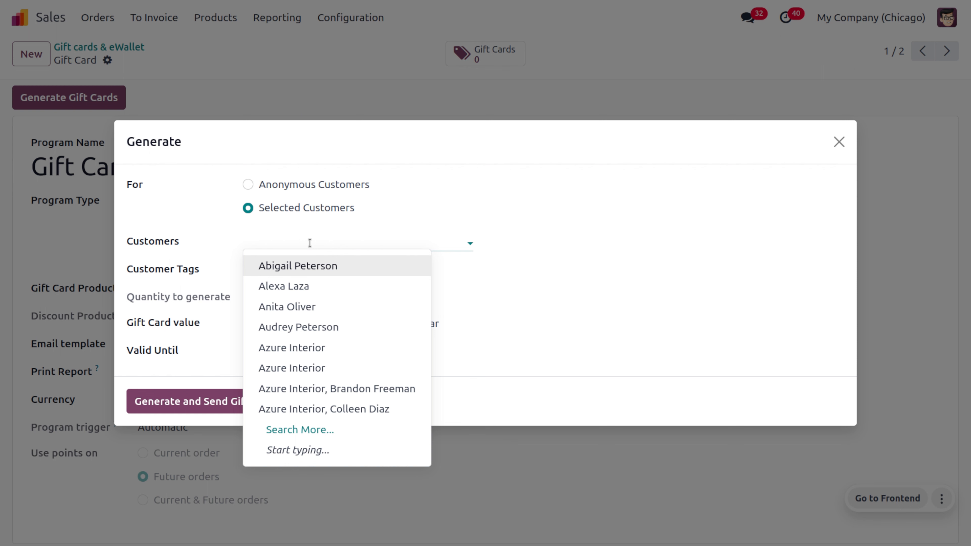
type("jaree")
key("Return")
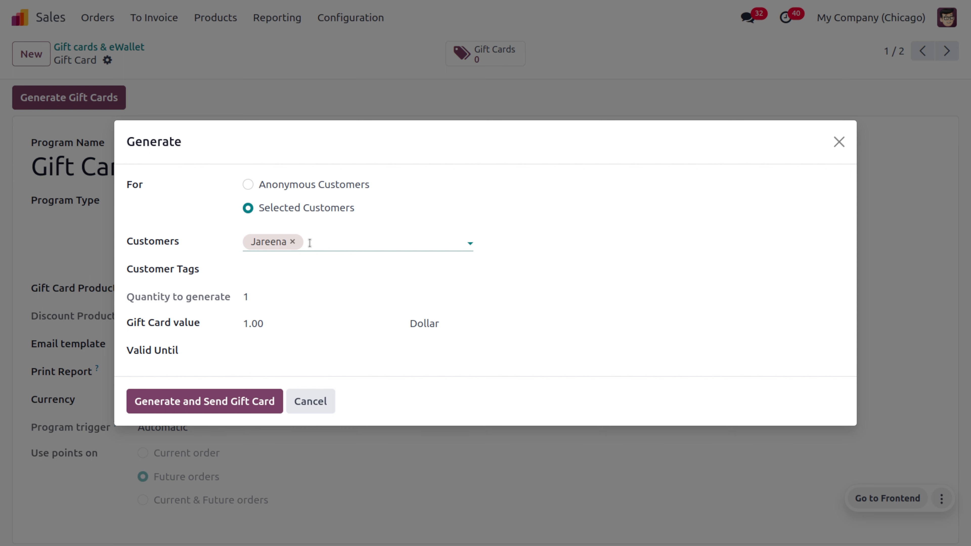
left_click(300, 267)
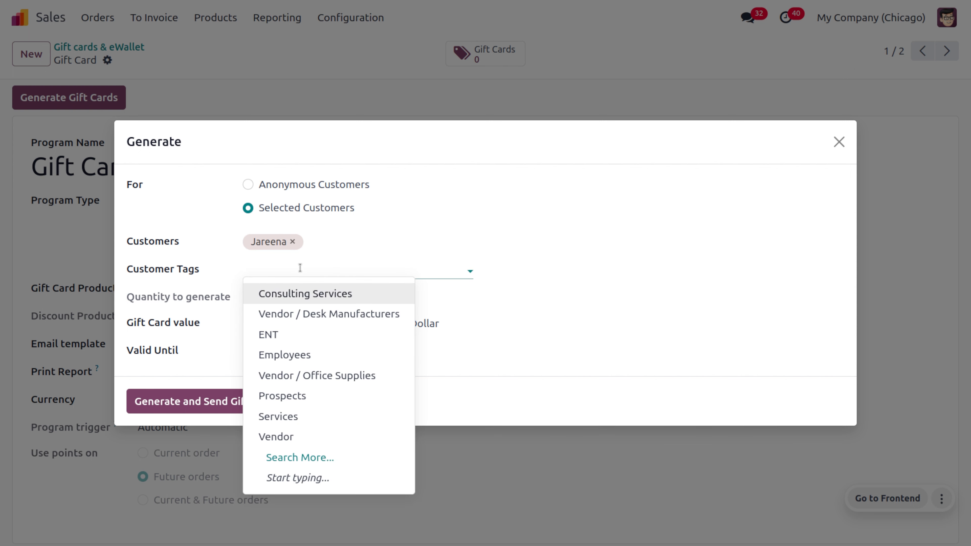
left_click(508, 255)
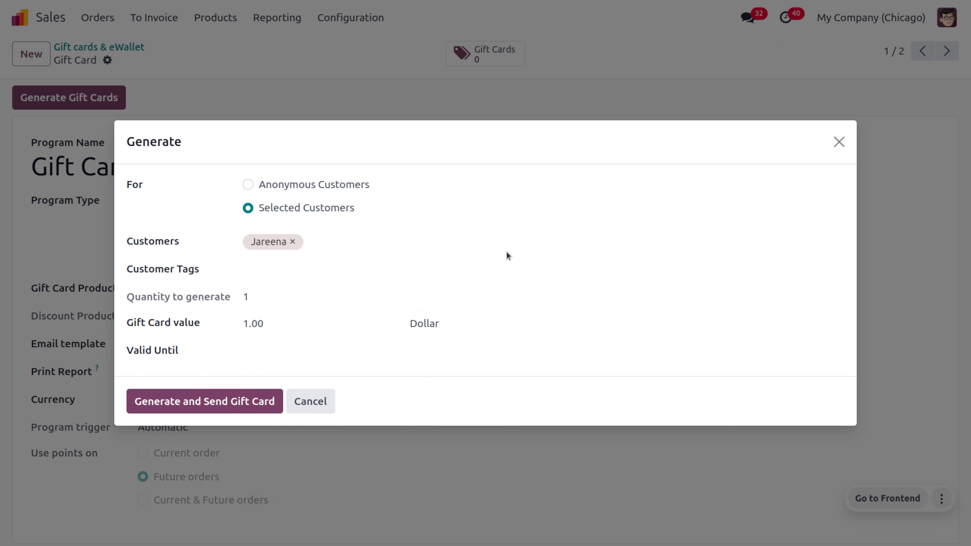
Generate and send the gift card with a value of 1000 dollars, and open the program's list of gift cards
left_click(283, 325)
key("BackSpace")
type("1000")
left_click(188, 406)
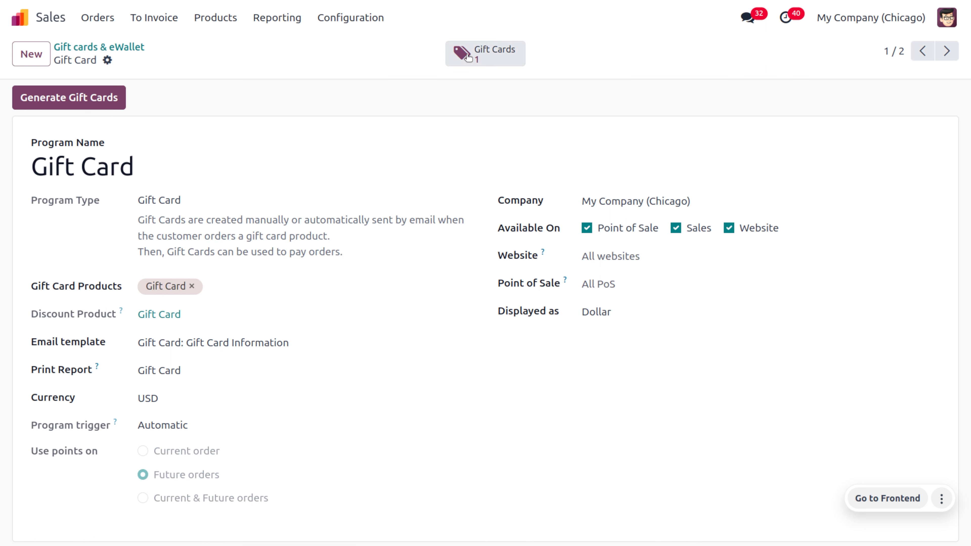
left_click(481, 55)
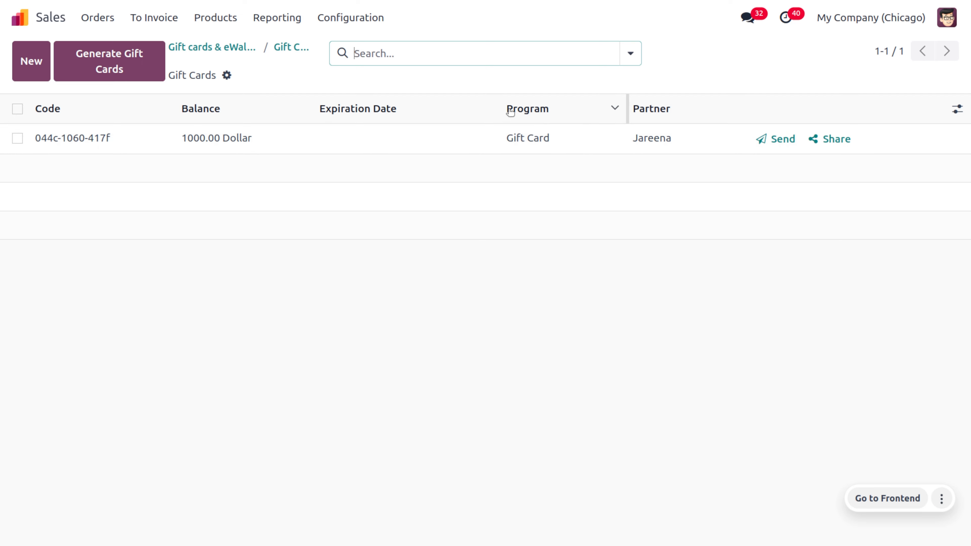
Create a new sales quotation for the customer who received the gift card
left_click(81, 24)
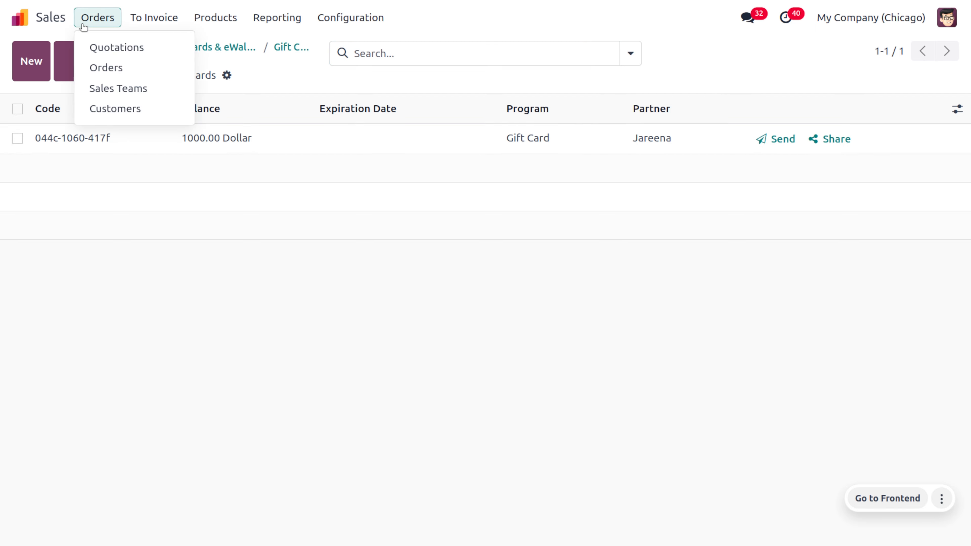
left_click(101, 44)
left_click(33, 54)
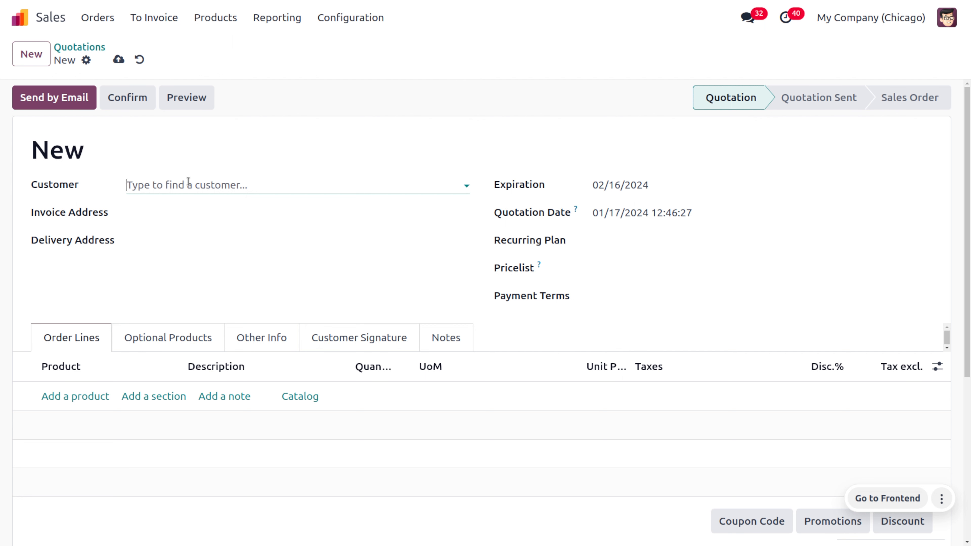
type("Jaree")
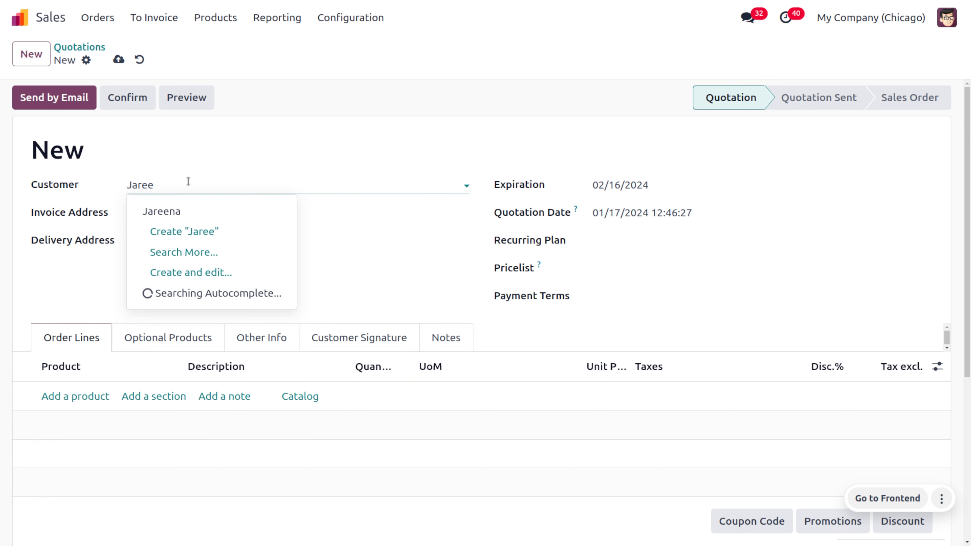
left_click(187, 207)
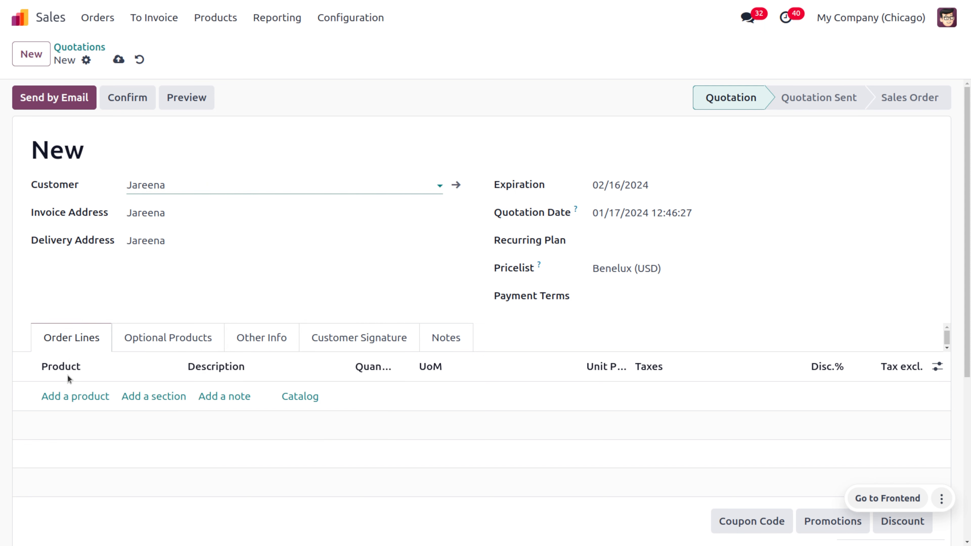
Add the shirt product to the quotation's order lines and save the quotation
left_click(70, 400)
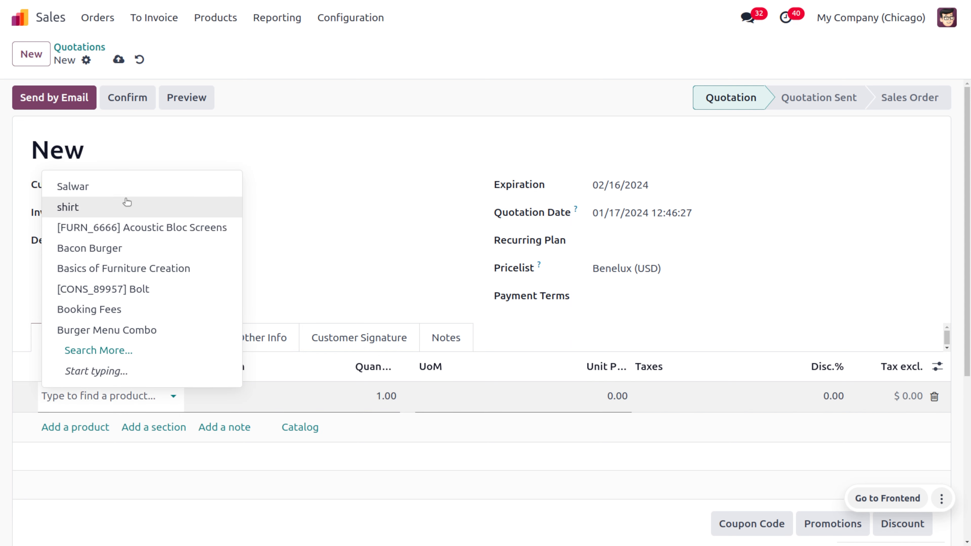
left_click(129, 208)
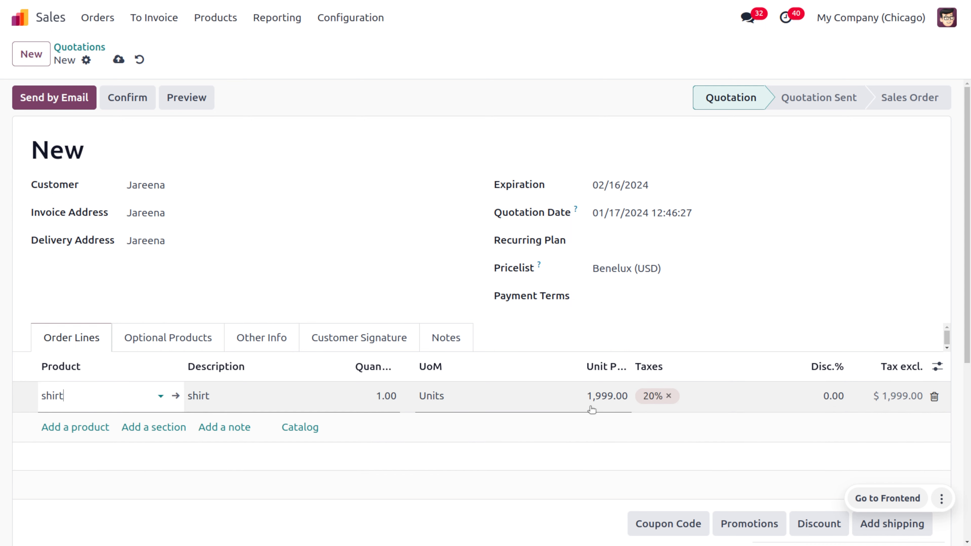
scroll(723, 414, "down", 4)
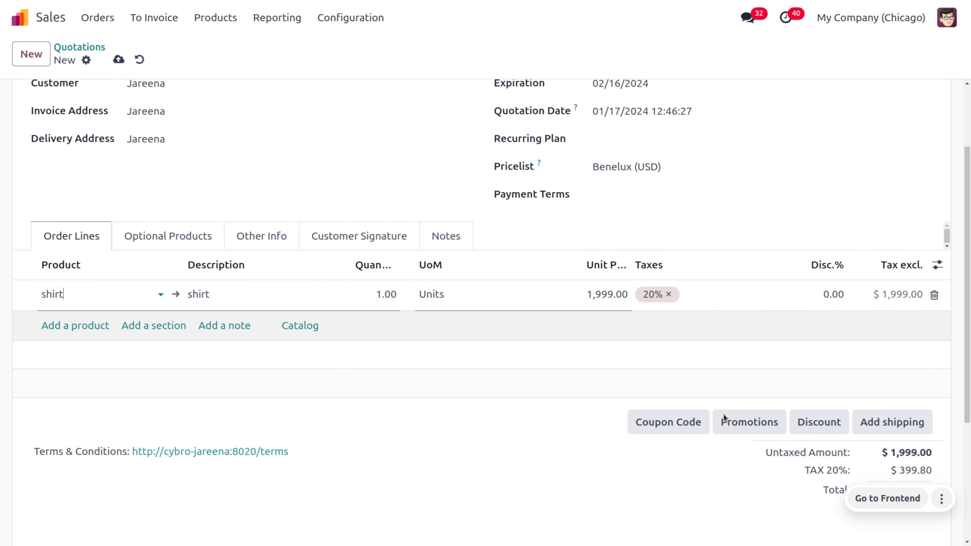
scroll(723, 414, "up", 4)
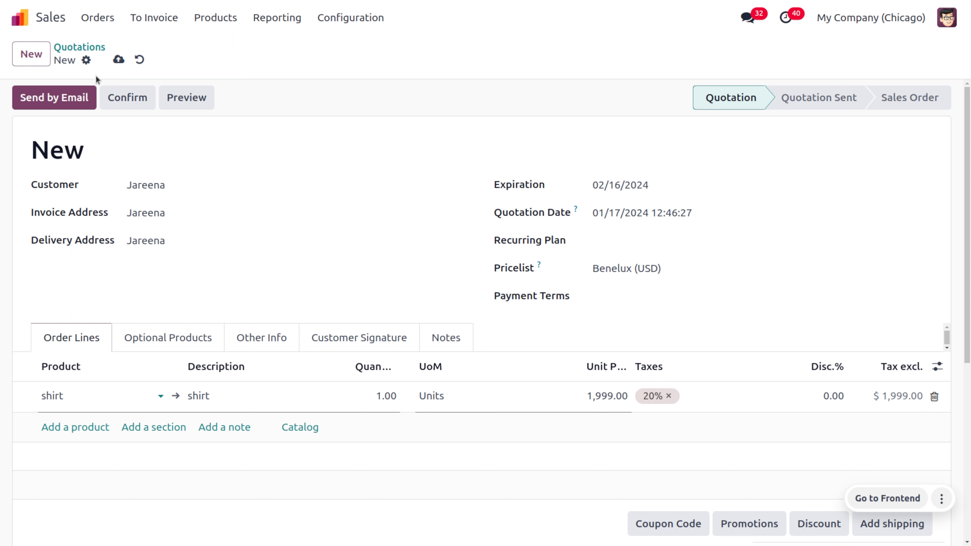
left_click(119, 59)
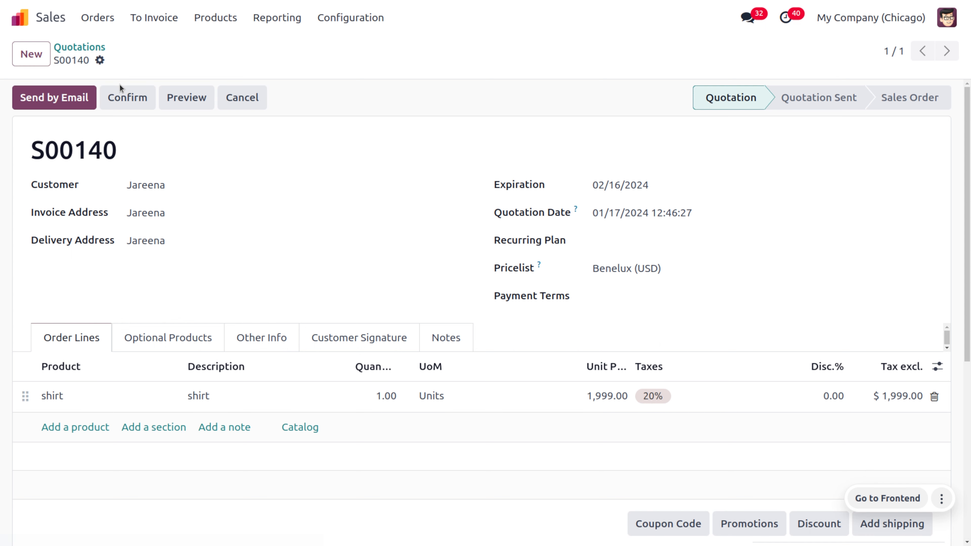
Confirm the shirt quotation and validate its delivery order
left_click(133, 100)
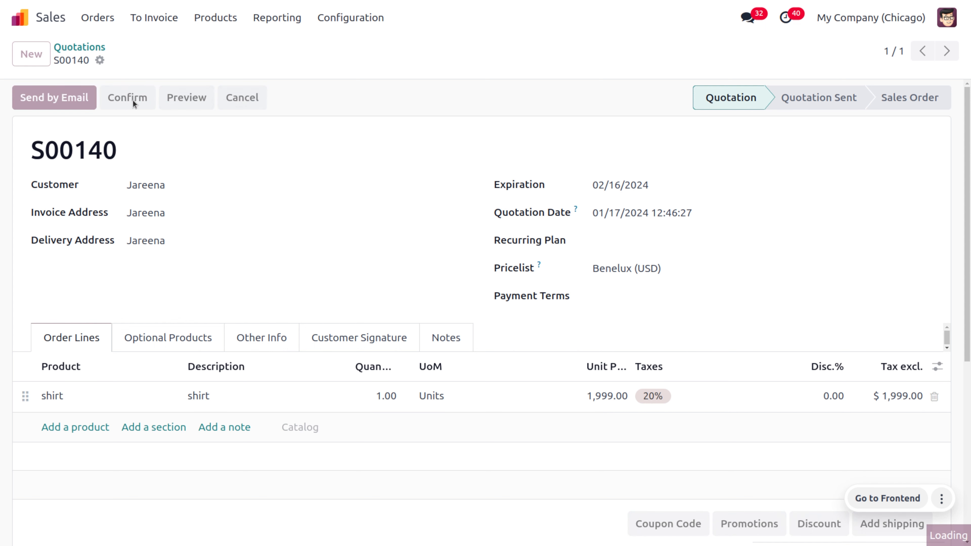
left_click(463, 56)
left_click(54, 98)
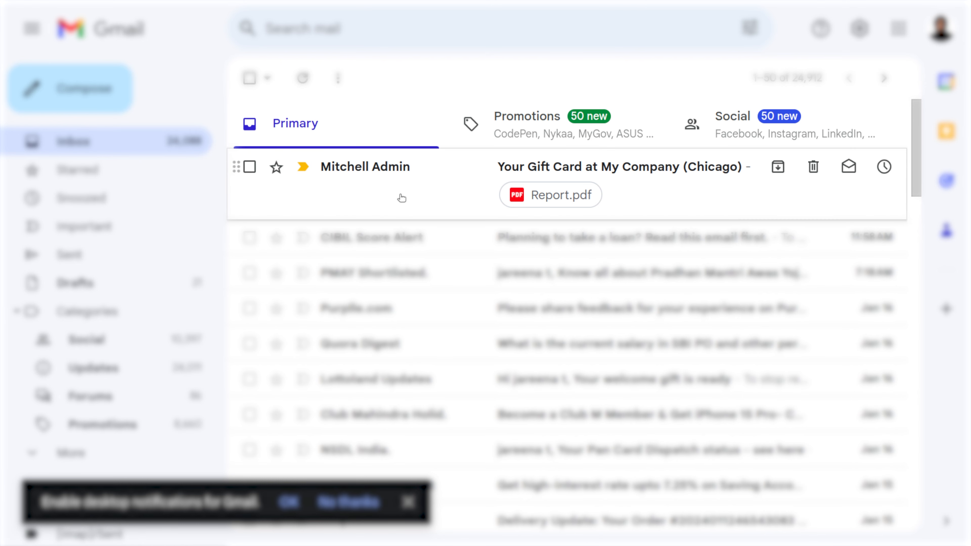
In Gmail, open the "Your Gift Card at My Company (Chicago)" email and copy the gift card code
left_click(400, 195)
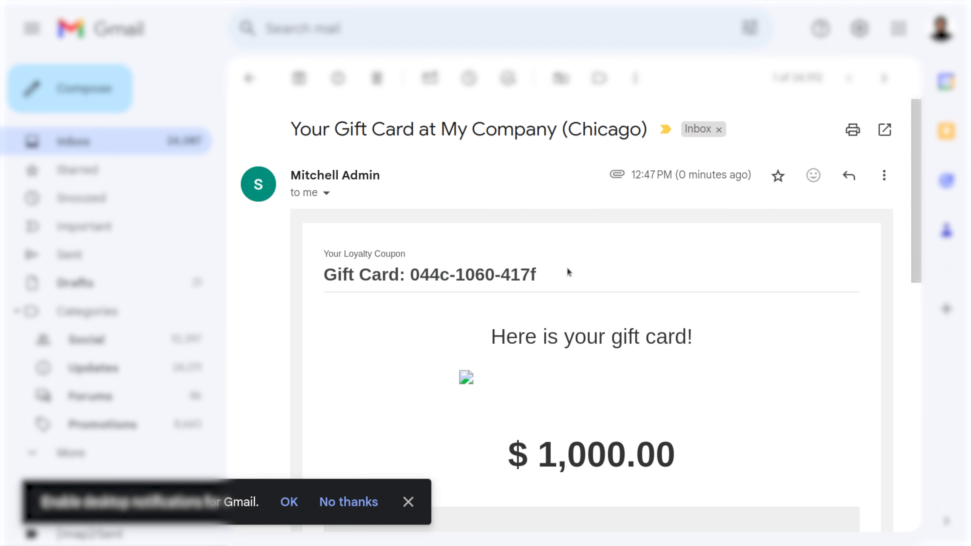
left_click_drag(559, 274, 409, 275)
key("ctrl+c")
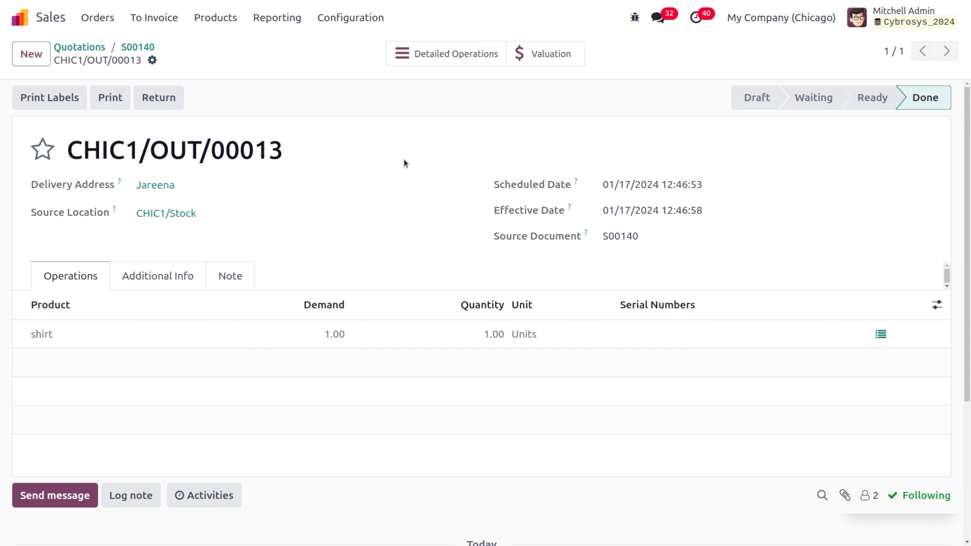
Back in Odoo, create another quotation for the same customer with the product Salwar on an order line
left_click(101, 50)
left_click(31, 54)
left_click(175, 186)
type("jaree")
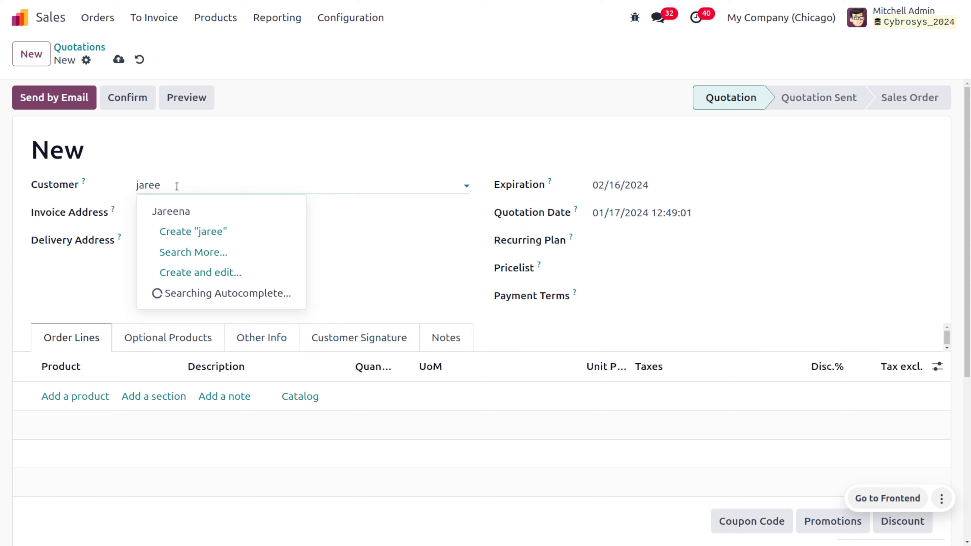
left_click(184, 213)
left_click(88, 401)
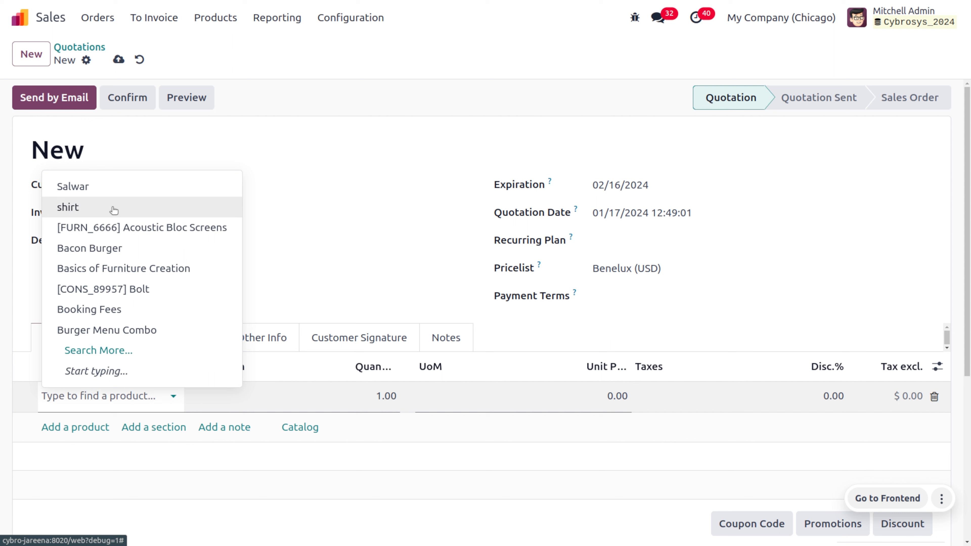
left_click(116, 190)
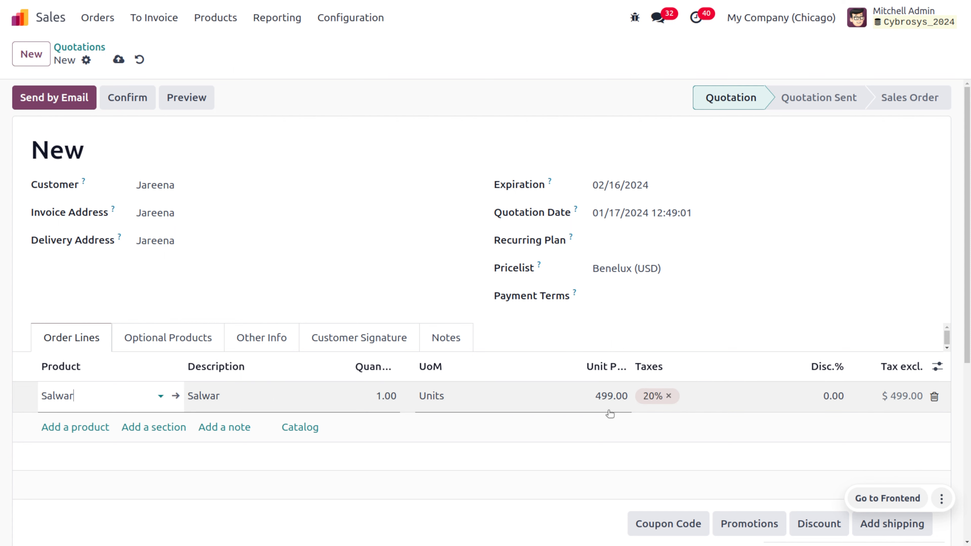
Paste the copied gift card code as the quotation's coupon code and apply the "Gift Card - Gift Card" reward
left_click(664, 524)
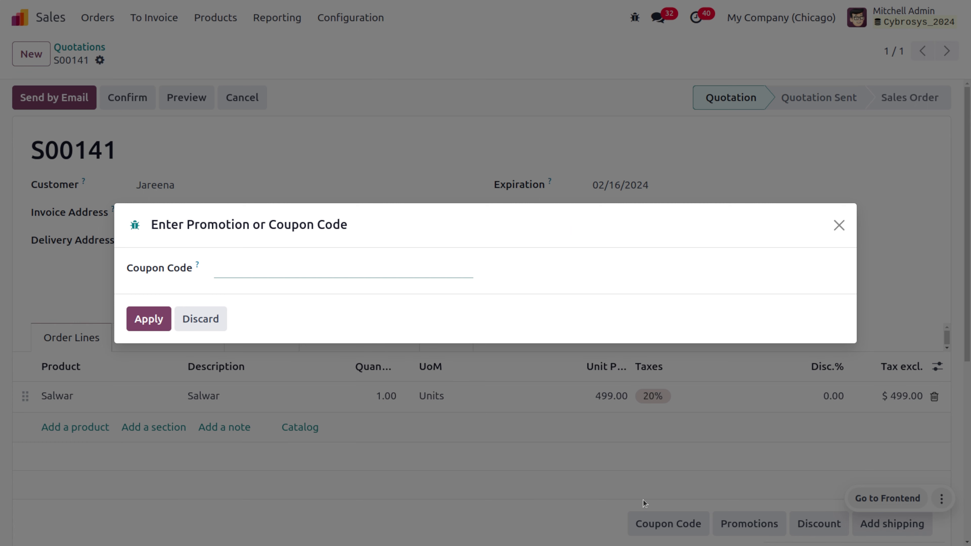
key("ctrl+v")
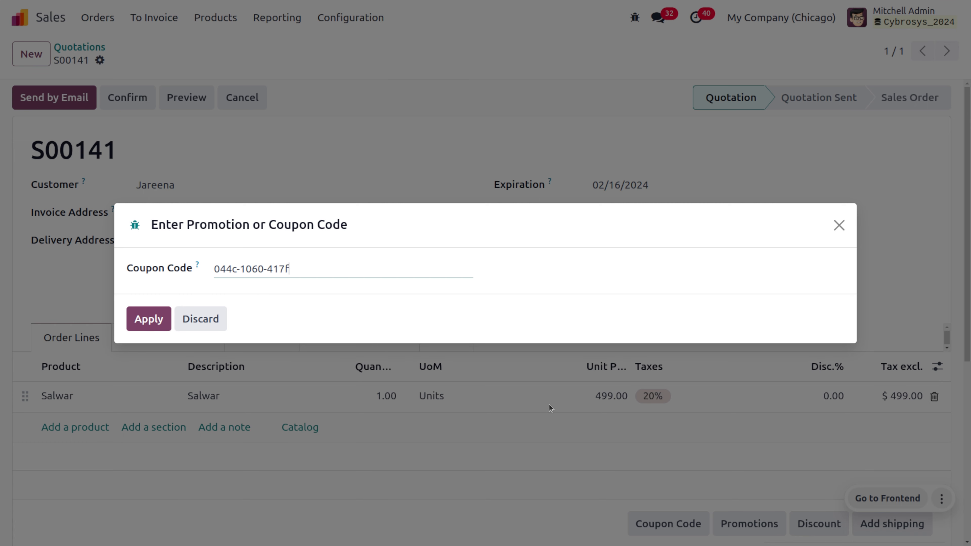
left_click(141, 318)
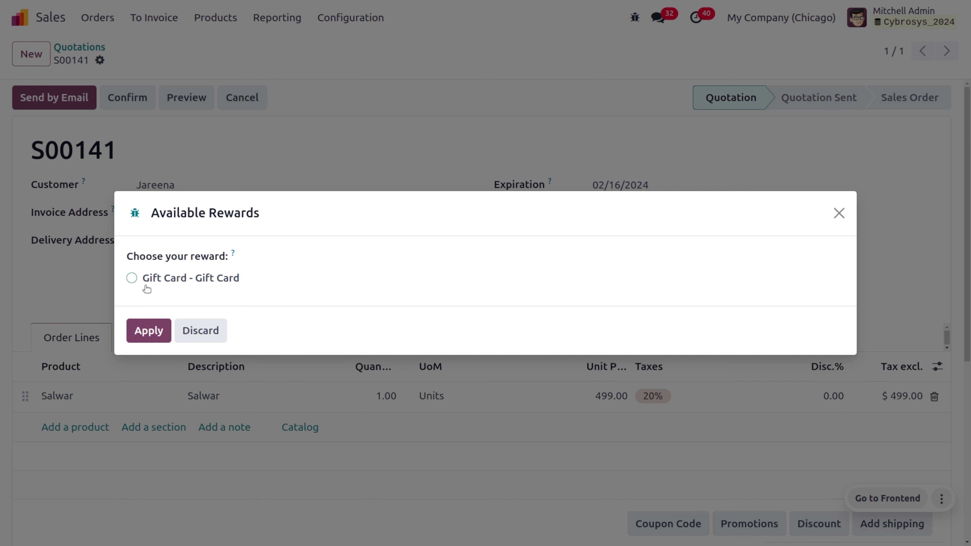
left_click(133, 280)
left_click(157, 331)
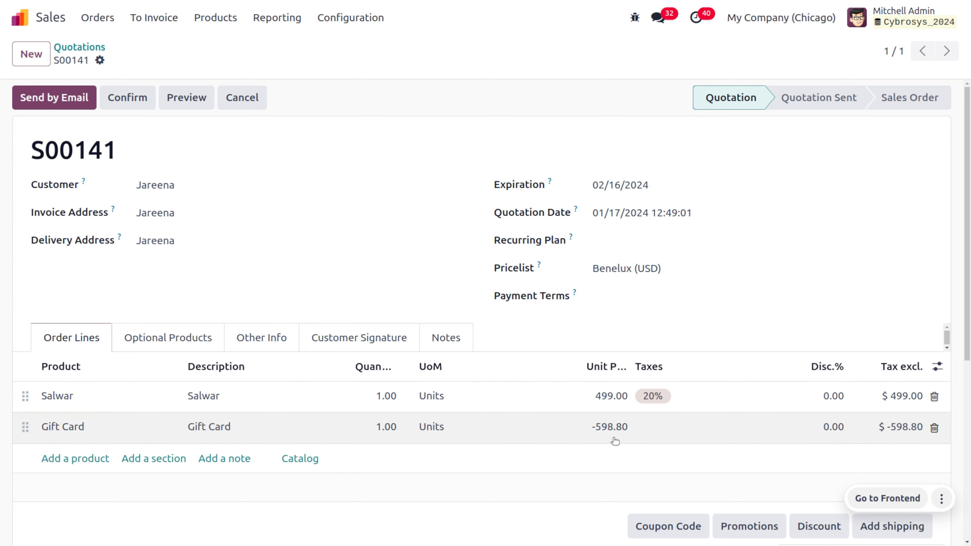
Check the Salwar quotation's totals with the gift card line and confirm the quotation
scroll(618, 440, "down", 4)
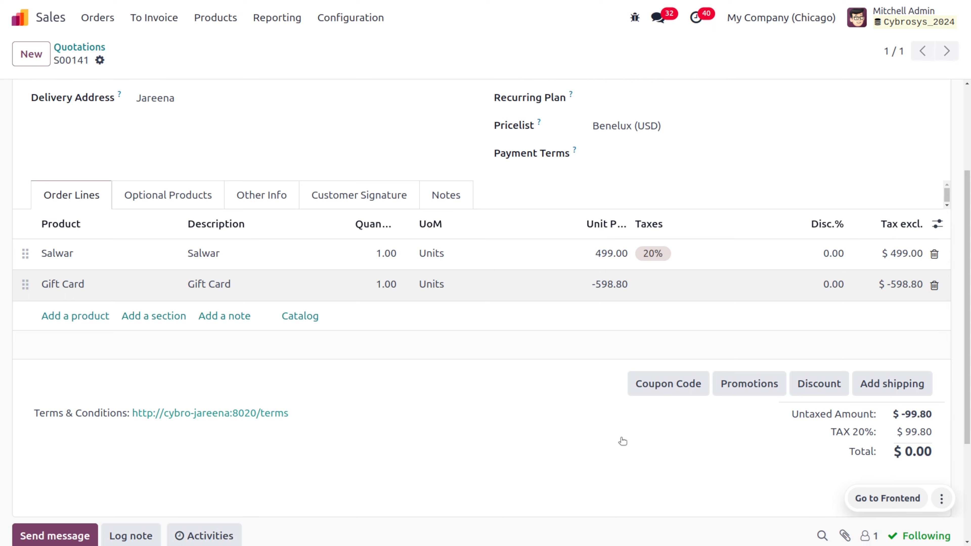
scroll(622, 440, "down", 5)
scroll(622, 441, "up", 9)
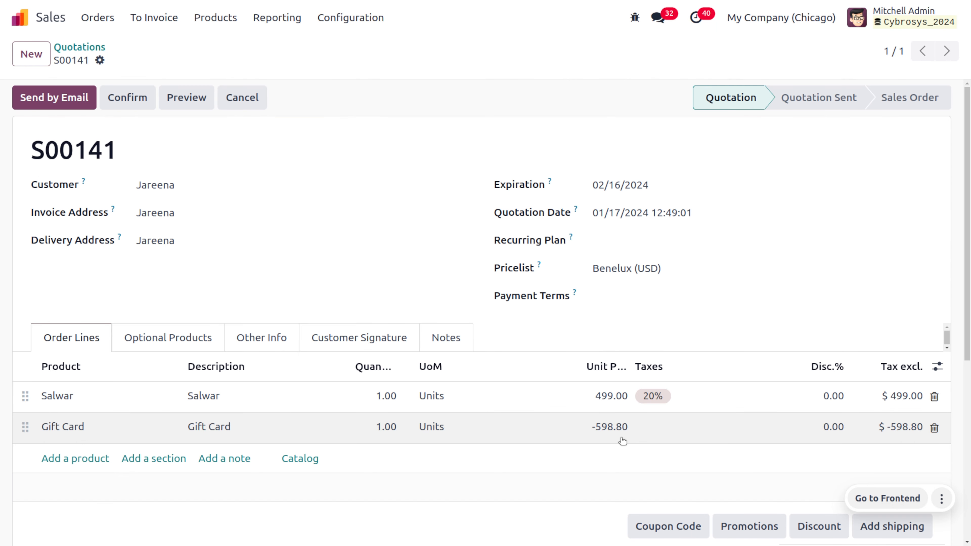
left_click(129, 107)
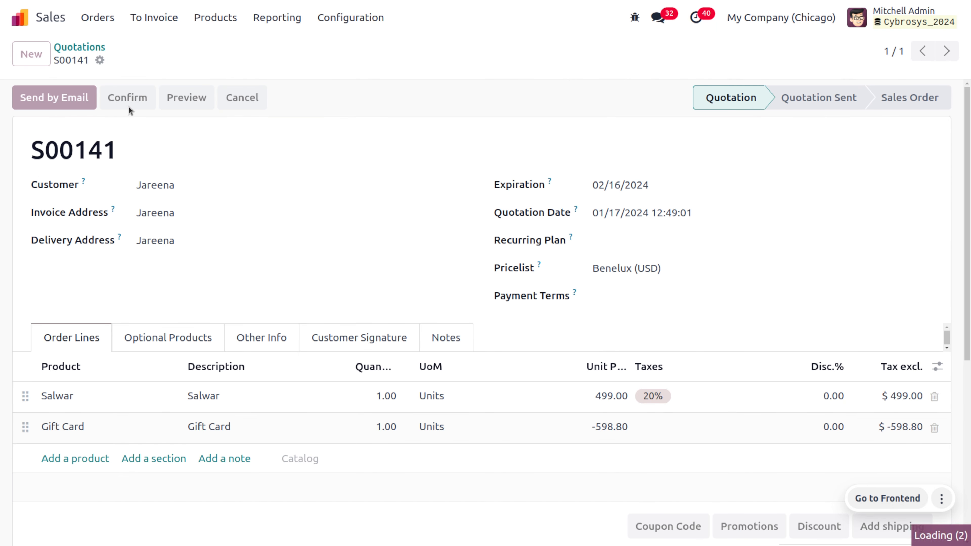